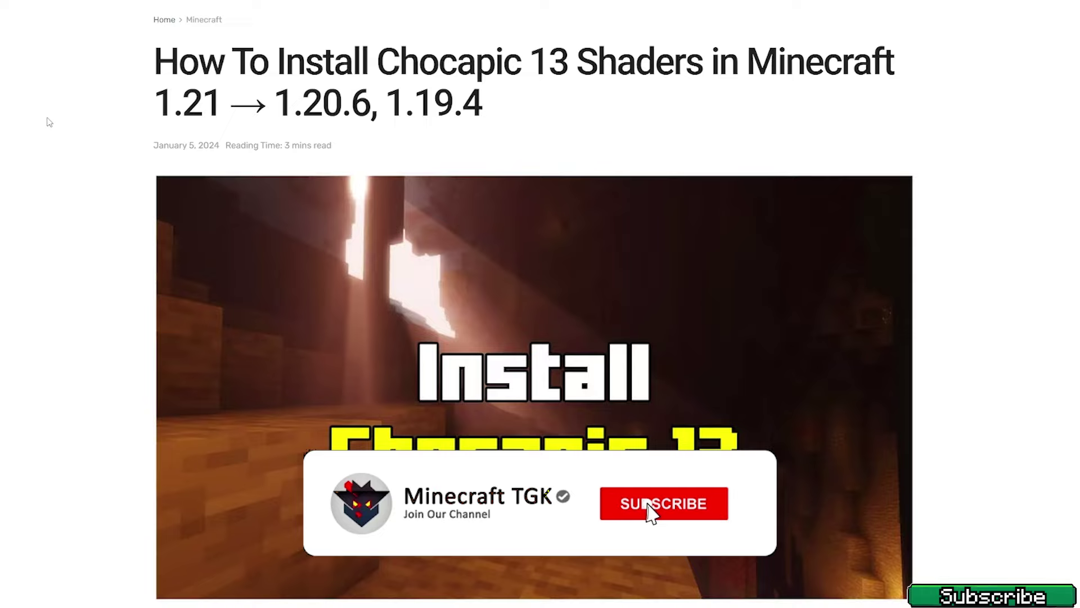
Scroll the Chocapic 13 article down to its Downloads section and highlight that heading
scroll(51, 123, down, 15)
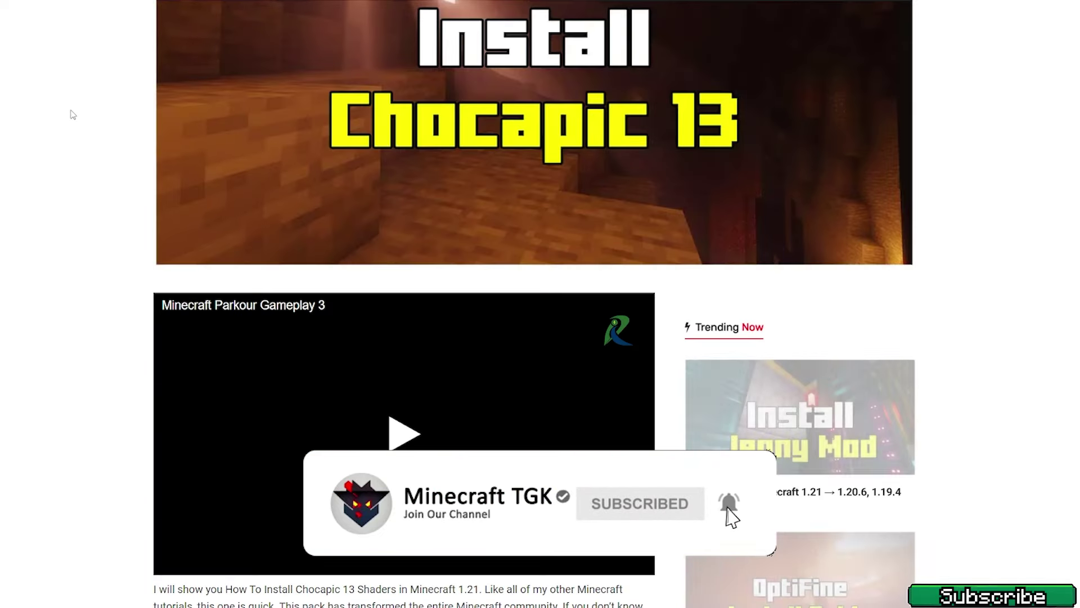
scroll(50, 133, down, 12)
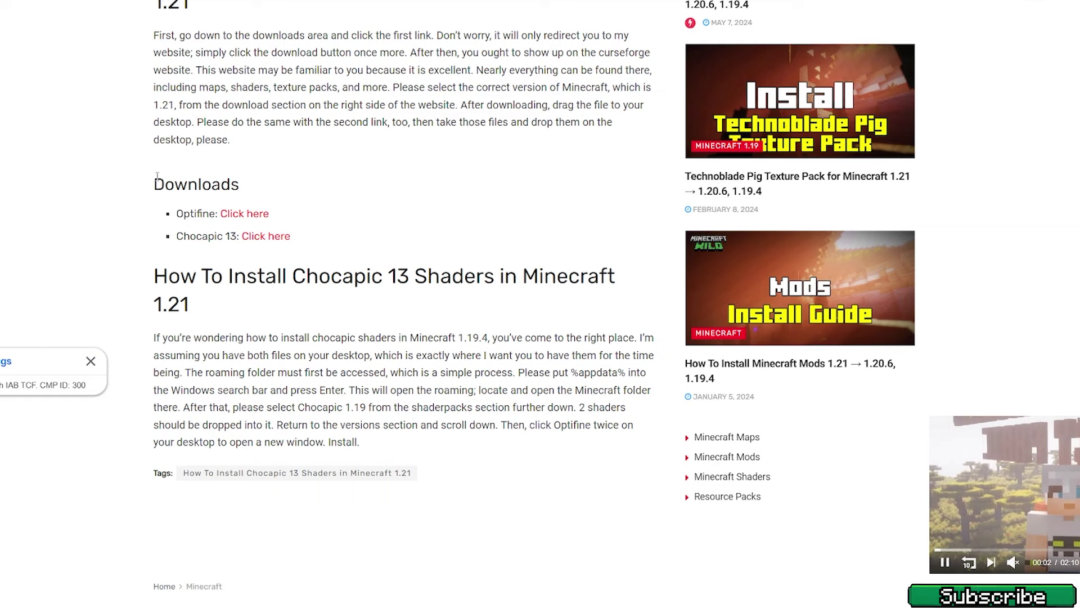
drag(157, 176, 278, 197)
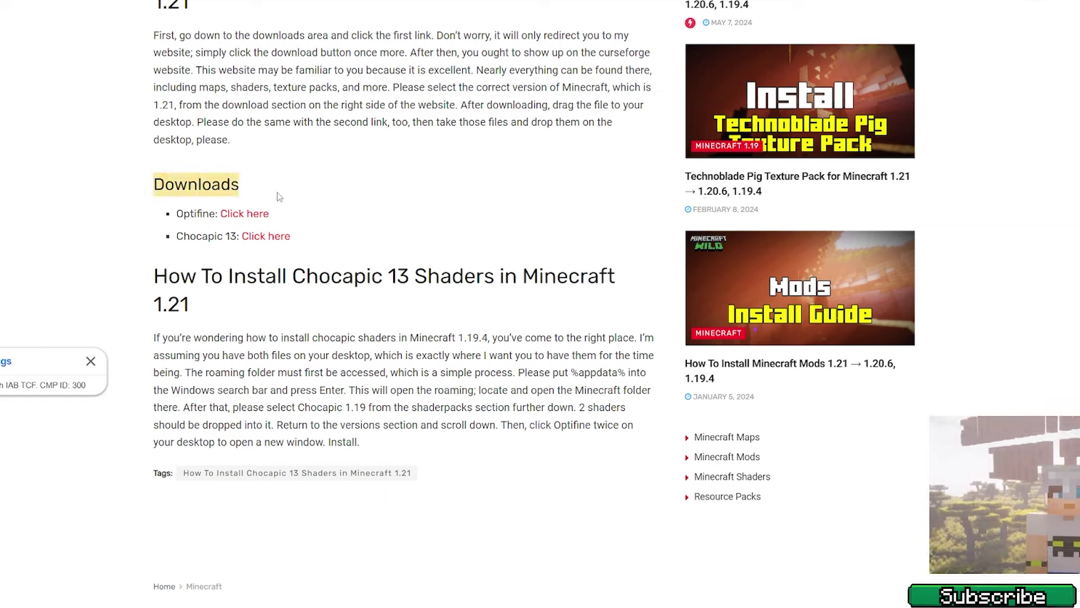
click(349, 241)
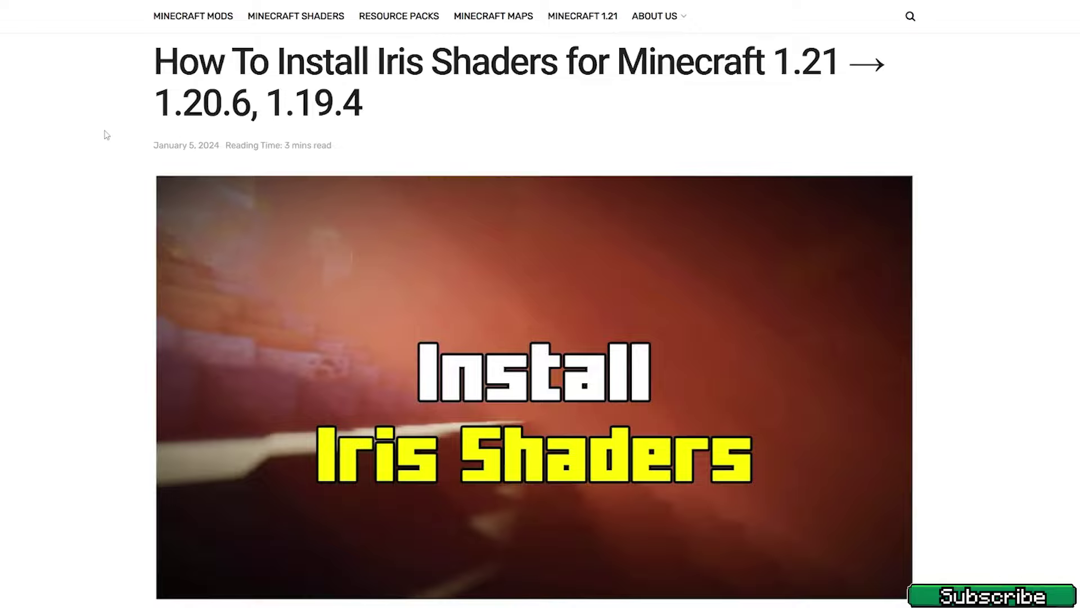
Scroll the Iris Shaders article to its Downloads list and highlight the Fabric and Fabric API links
scroll(85, 154, down, 12)
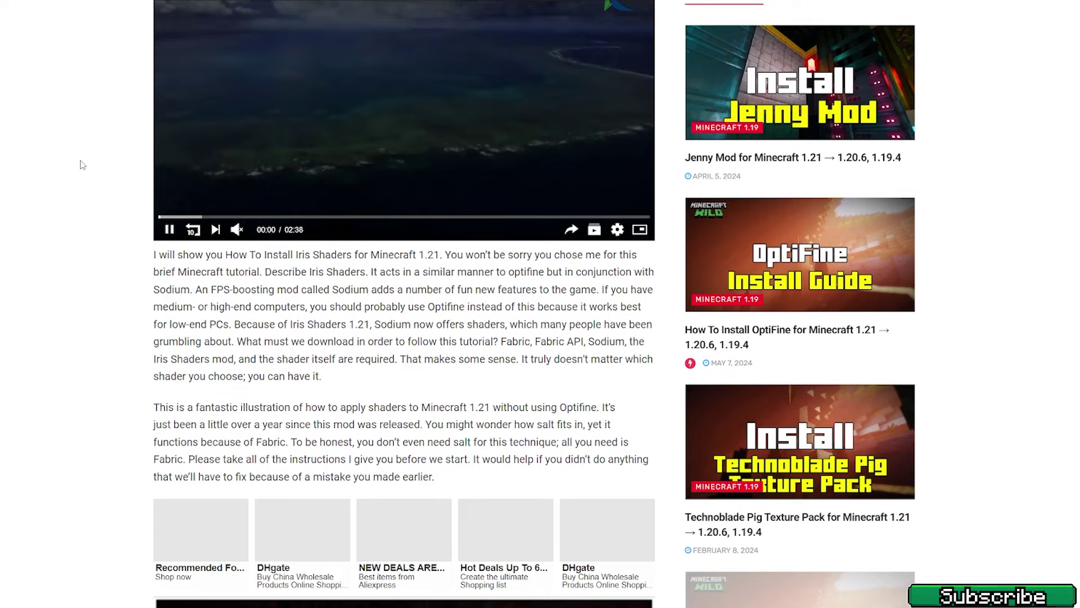
scroll(84, 163, down, 11)
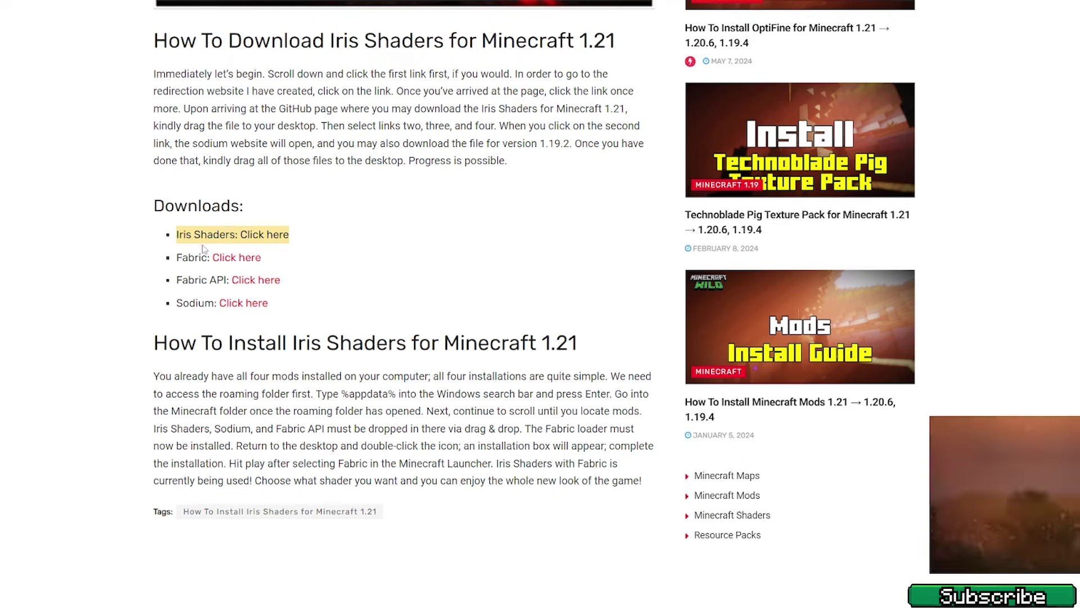
drag(167, 261, 263, 282)
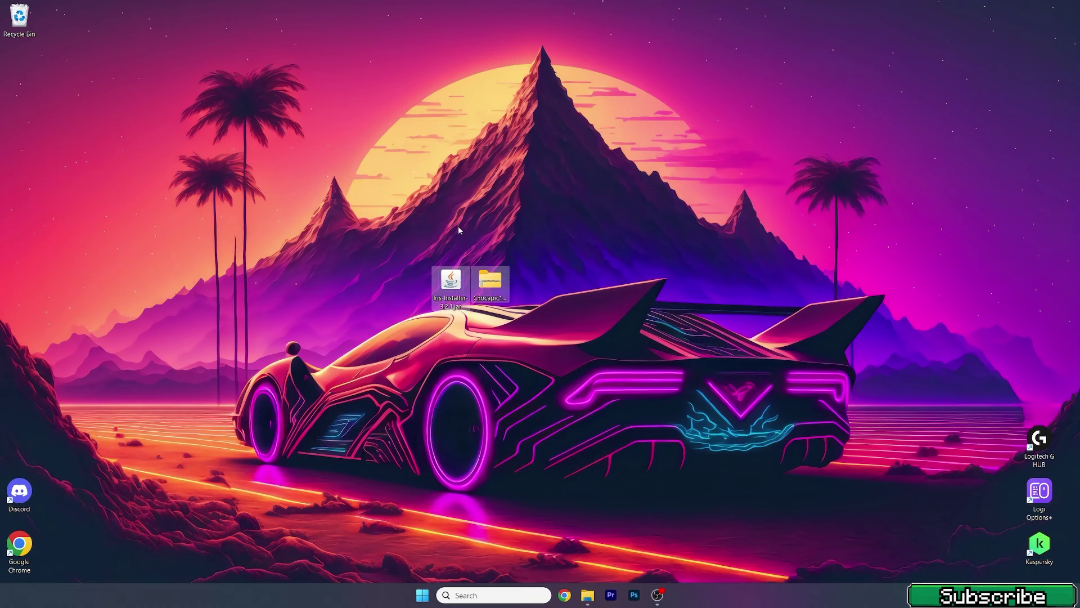
Open the %appdata% Roaming folder through Windows search
drag(433, 242, 434, 241)
click(504, 543)
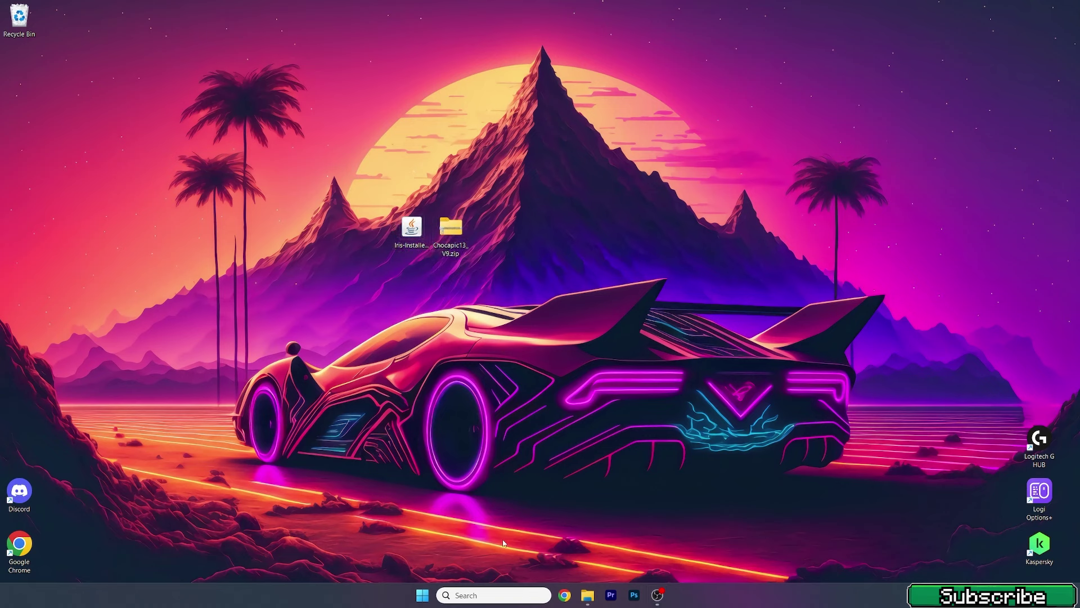
click(474, 598)
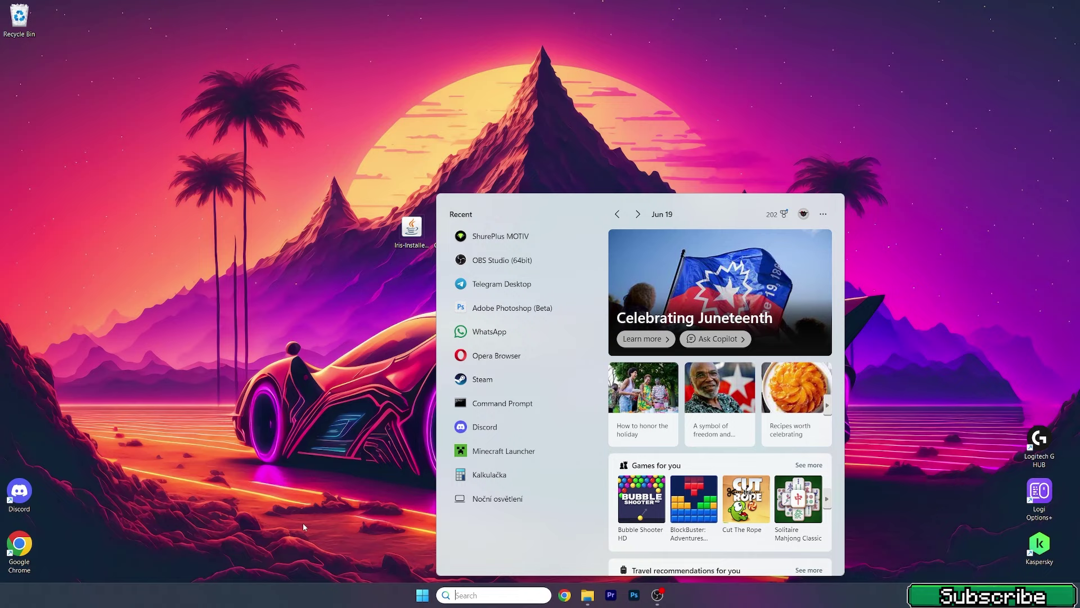
text(%appdata%)
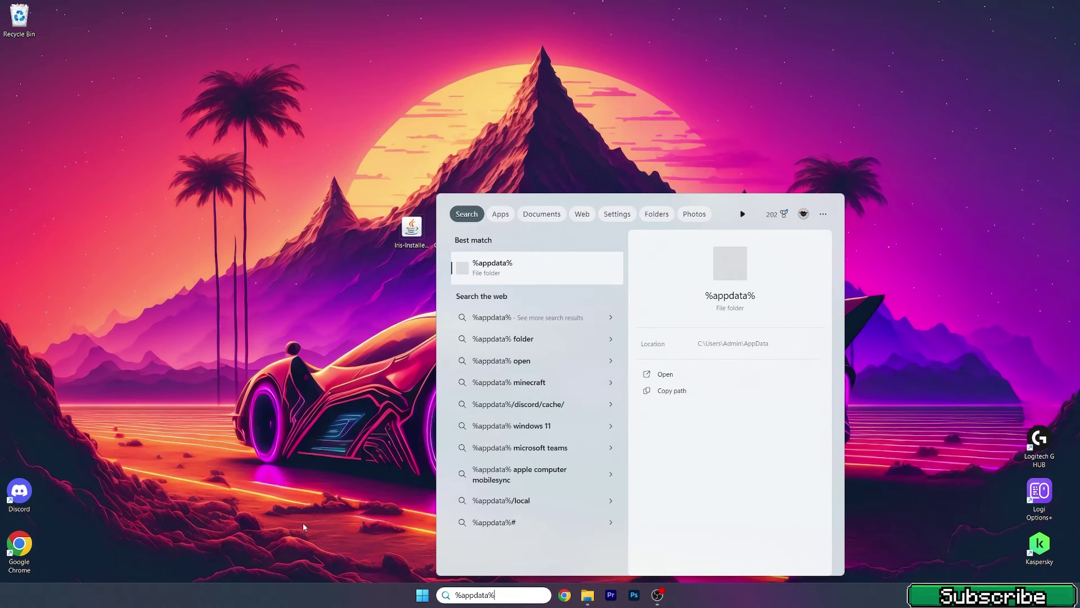
key(Return)
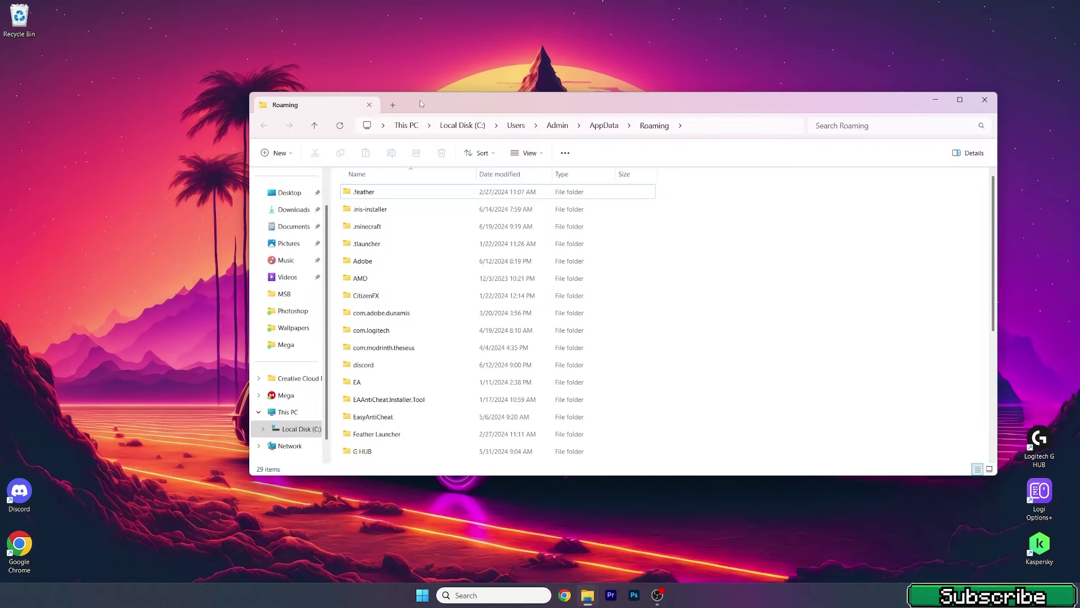
Move Chocapic13_V9.zip from the desktop into .minecraft's shaderpacks folder
drag(421, 103, 664, 140)
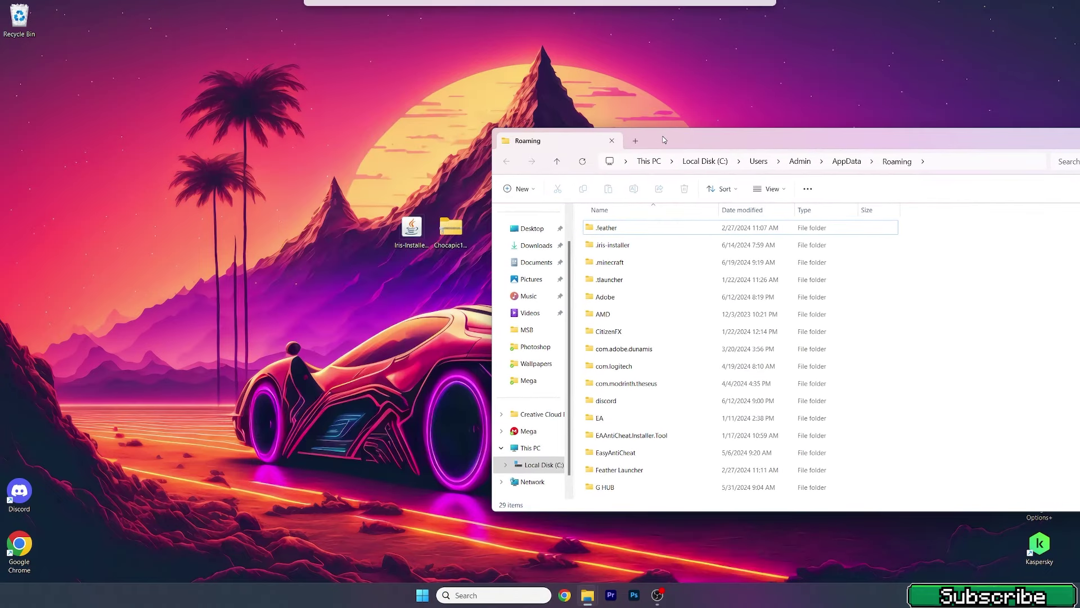
double_click(612, 264)
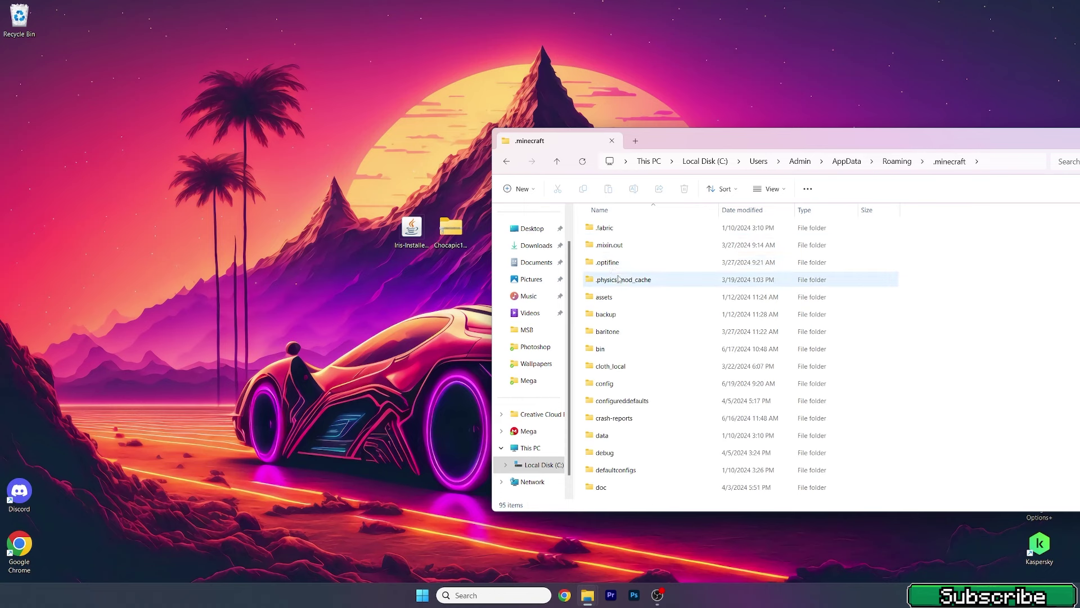
scroll(619, 280, down, 5)
key(s)
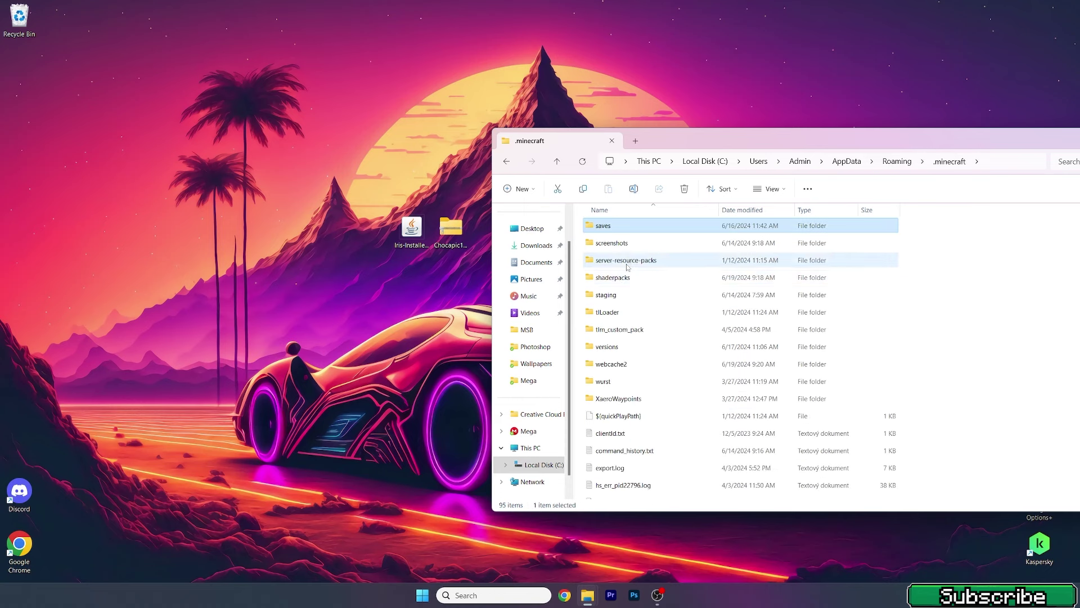
double_click(619, 278)
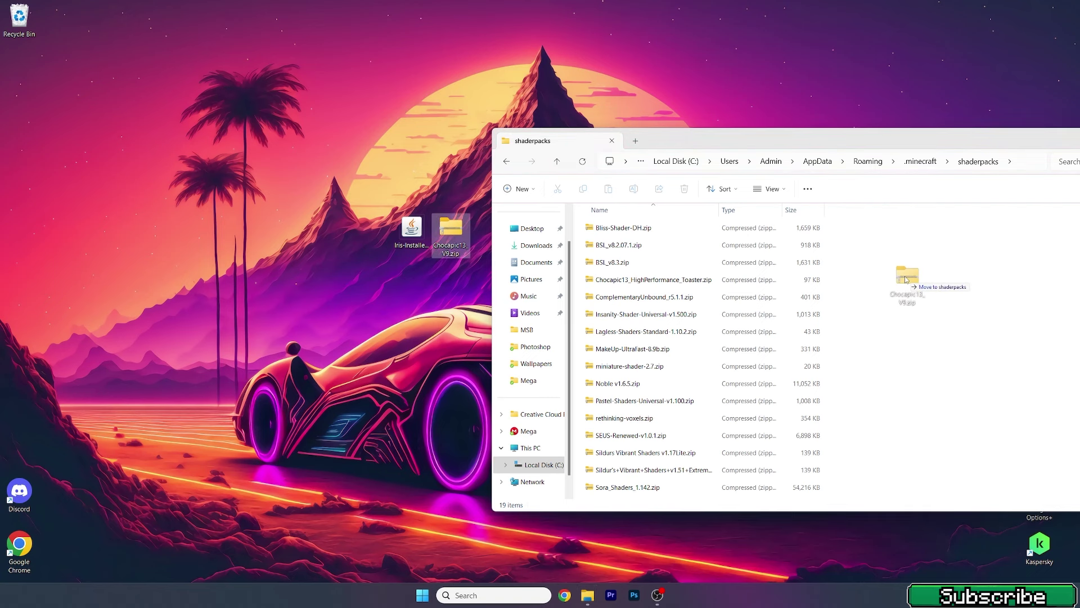
drag(906, 280, 906, 280)
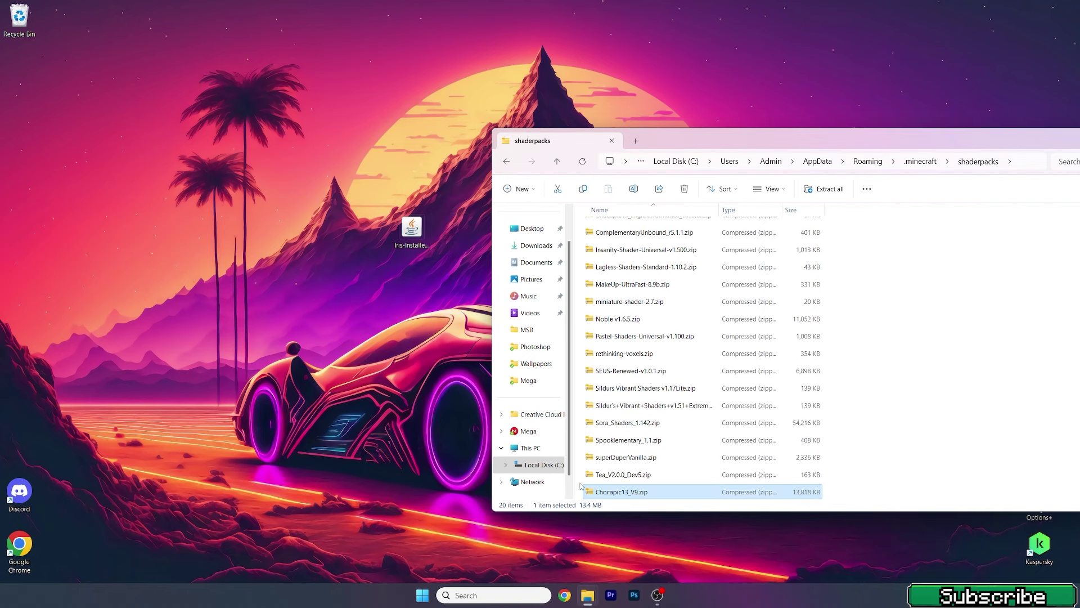
Go back to .minecraft and open the versions folder
click(506, 161)
scroll(611, 338, down, 4)
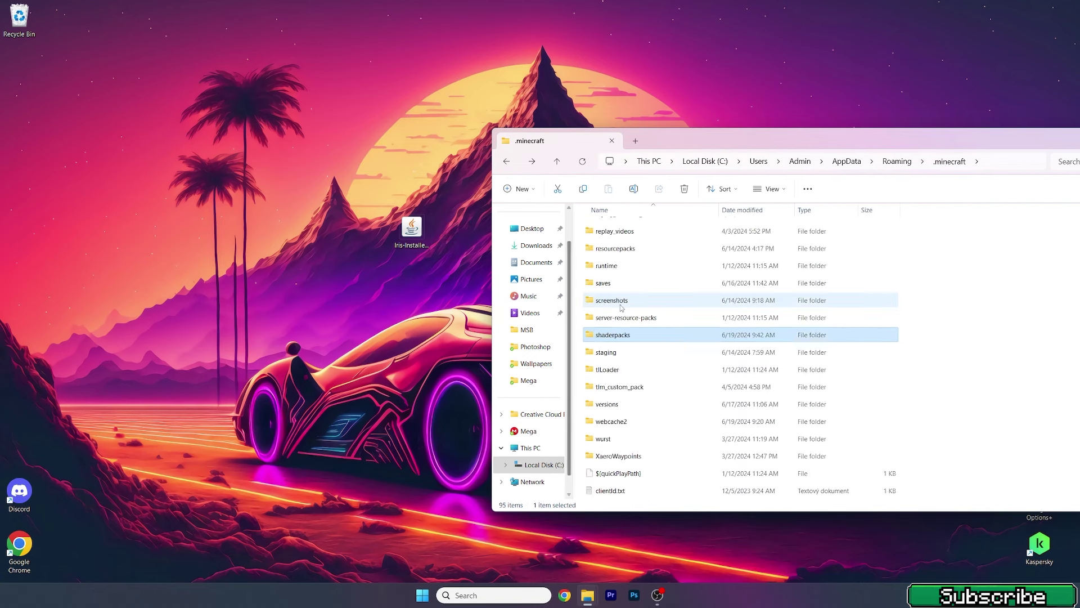
double_click(608, 352)
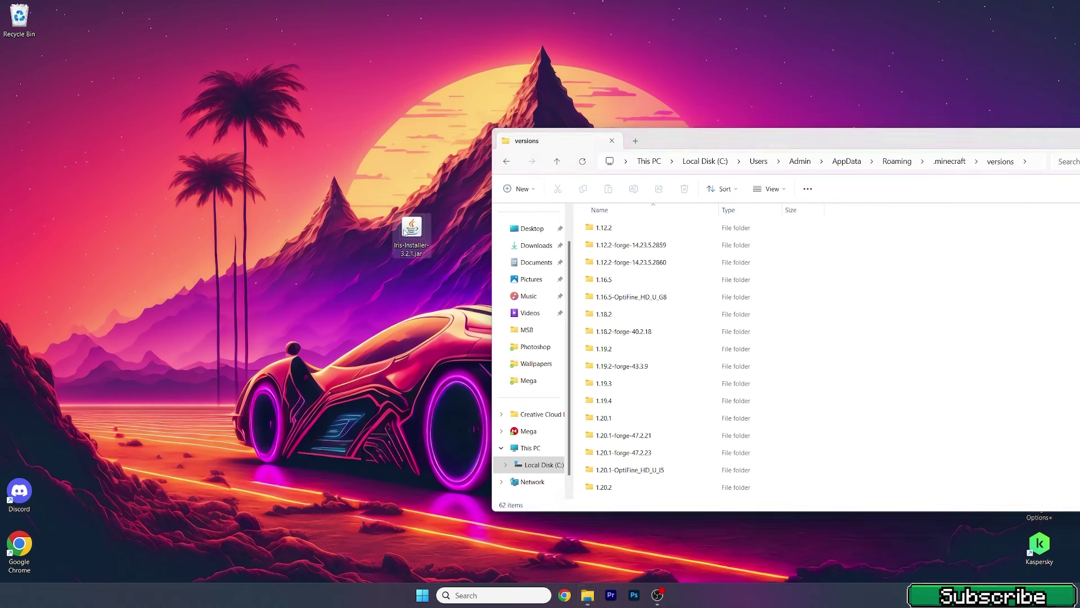
Launch the Iris installer and keep 1.21 as the game version
double_click(411, 230)
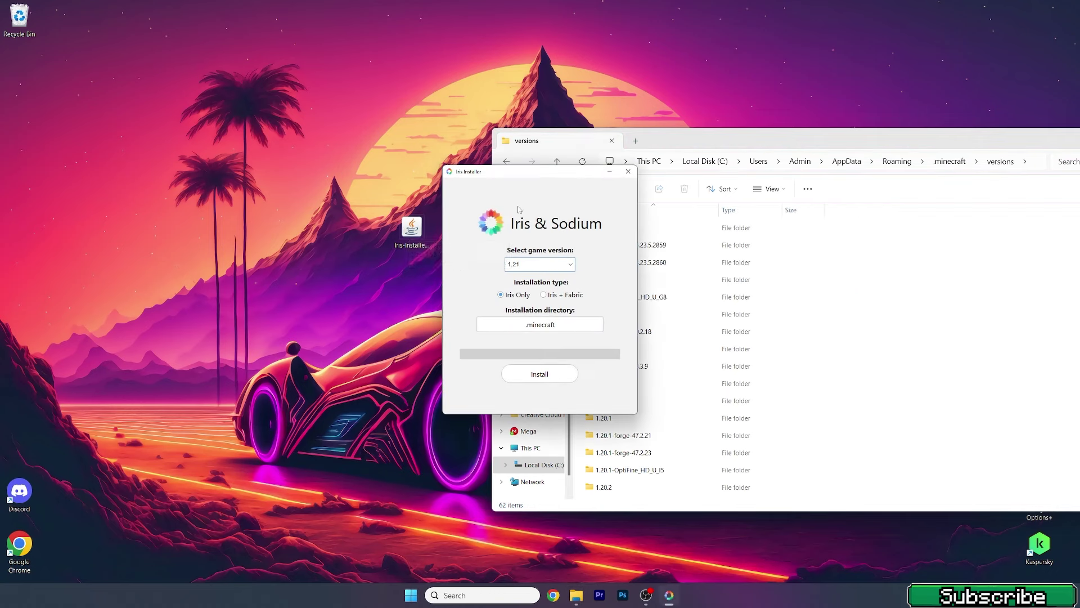
drag(492, 178, 481, 179)
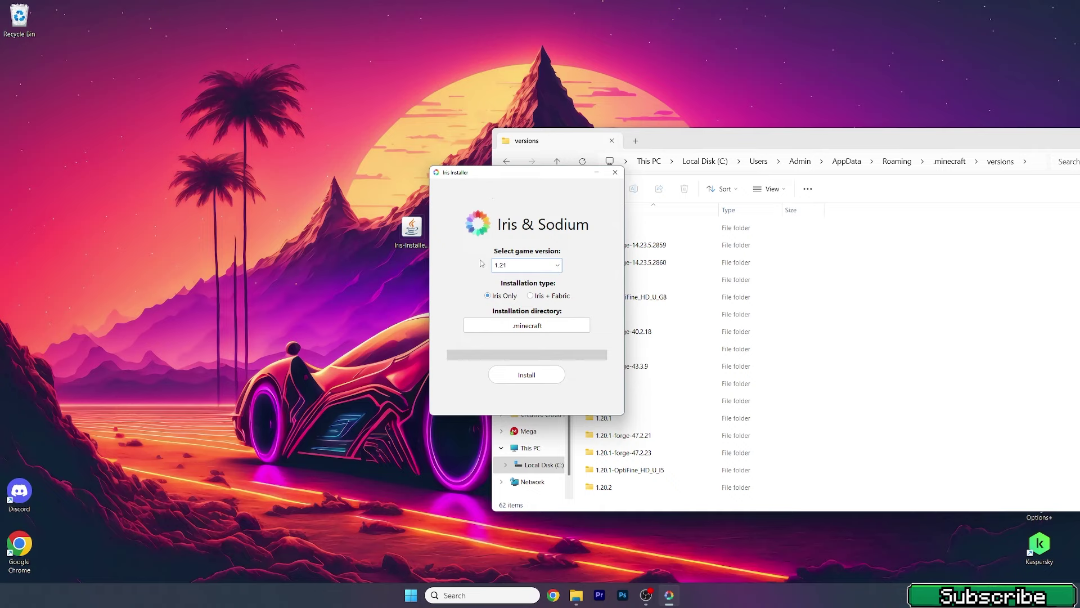
click(501, 270)
click(503, 276)
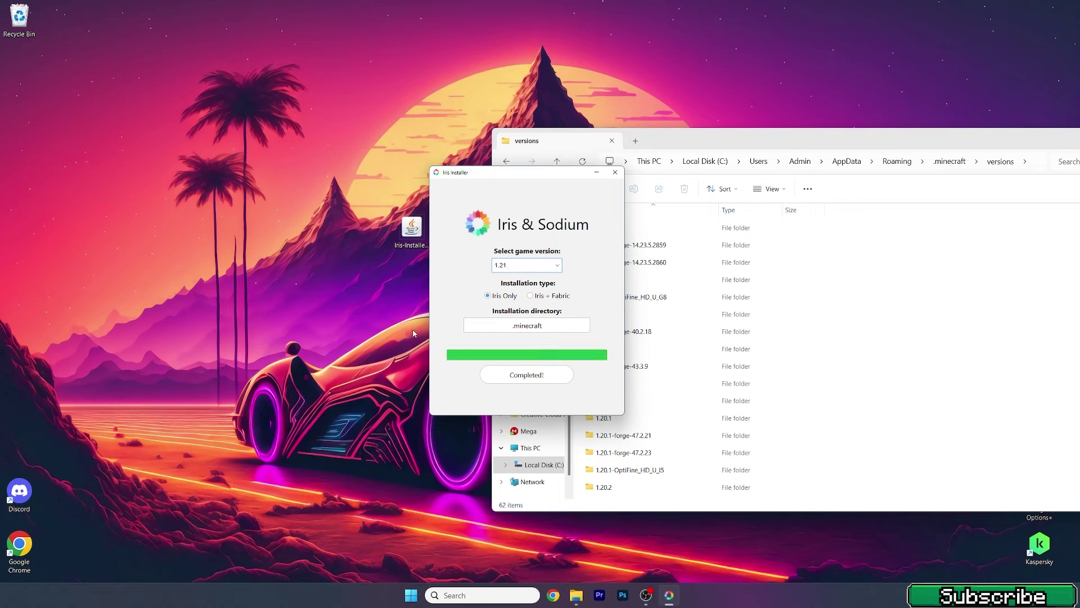
Close the installer and find the new iris-fabric-loader-0.15.11-1.21 folder in versions
click(614, 173)
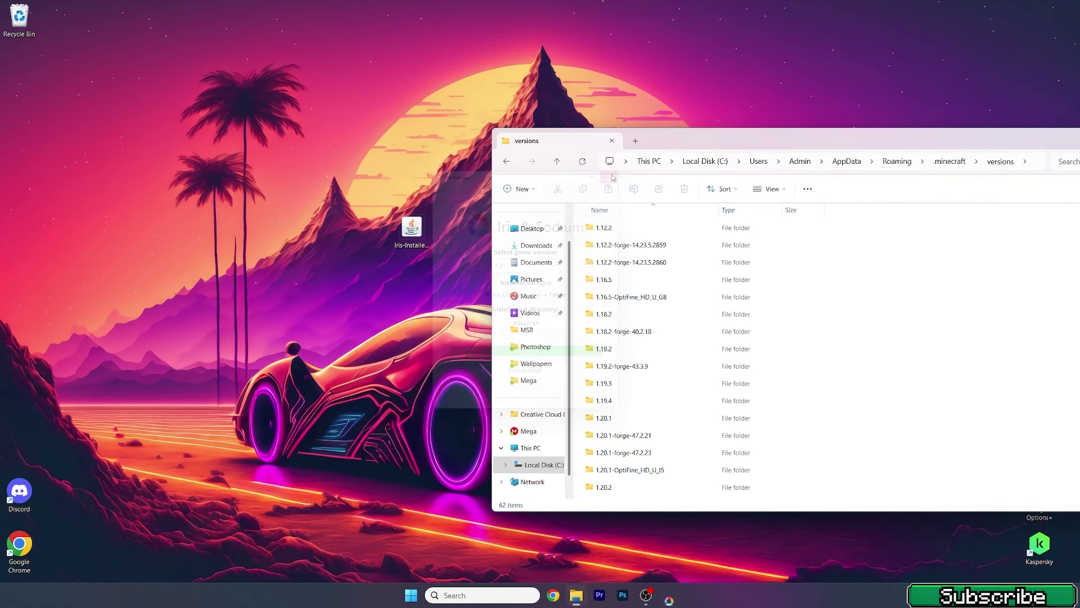
scroll(735, 306, down, 5)
scroll(735, 306, down, 4)
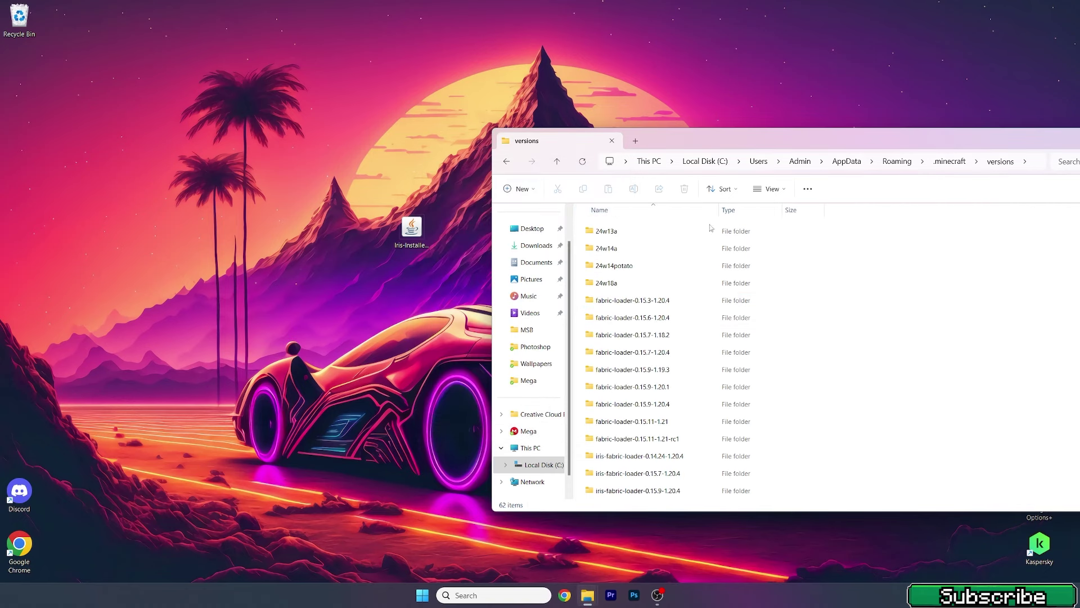
drag(788, 141, 562, 103)
click(418, 406)
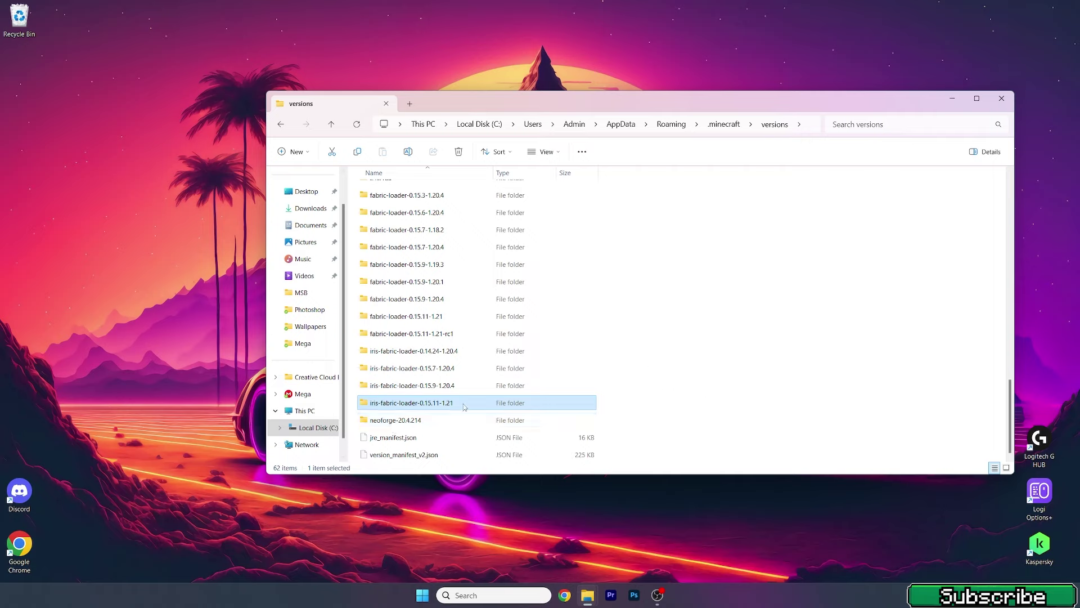
click(655, 381)
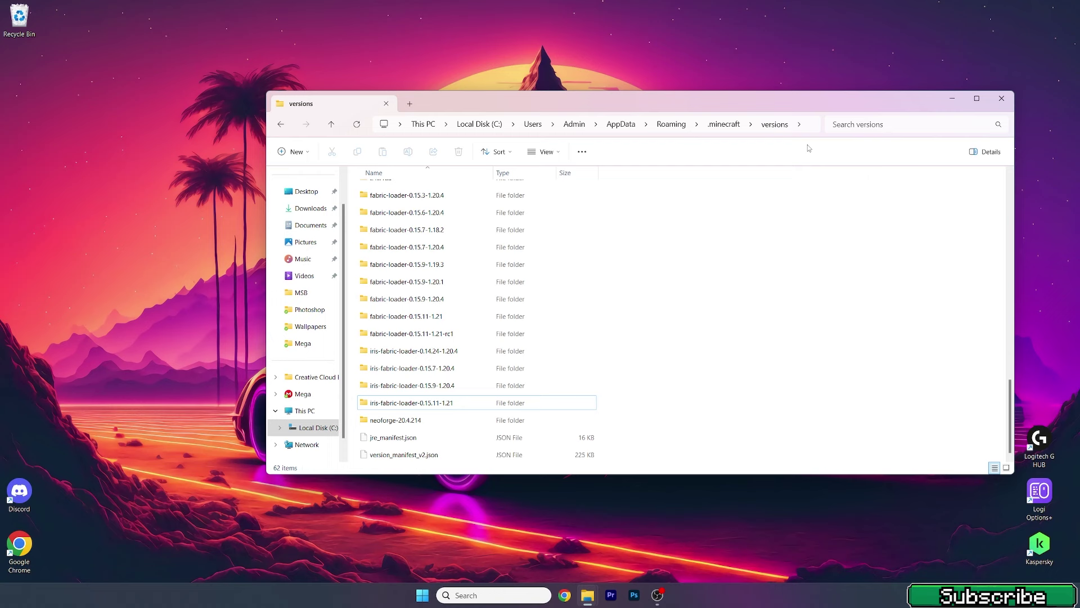
drag(796, 101, 681, 92)
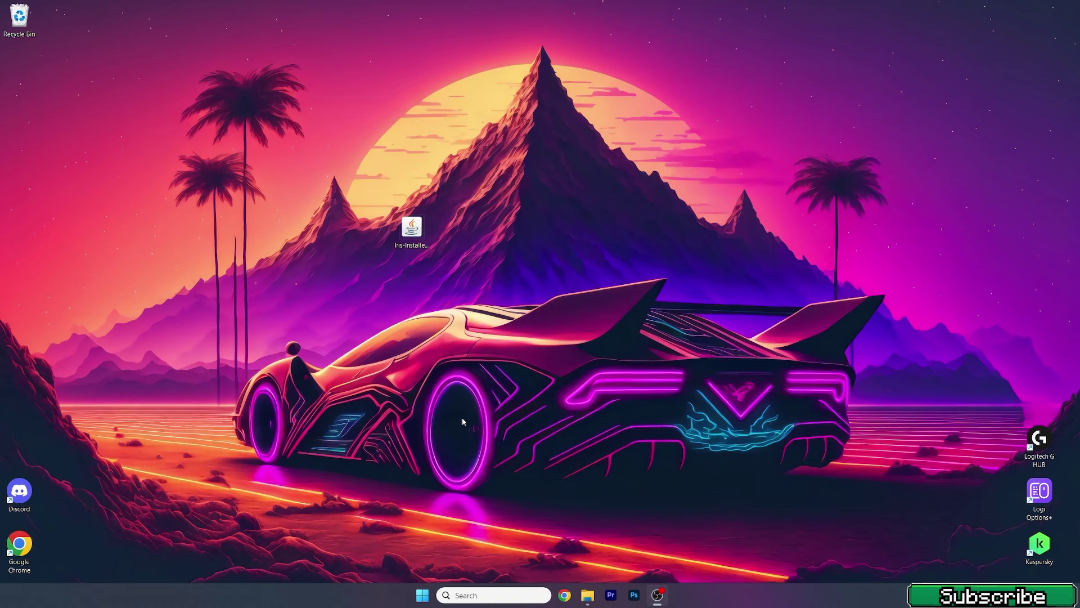
Start Minecraft Launcher and play the 'Iris & Sodium for 1.21' installation
click(422, 595)
click(566, 287)
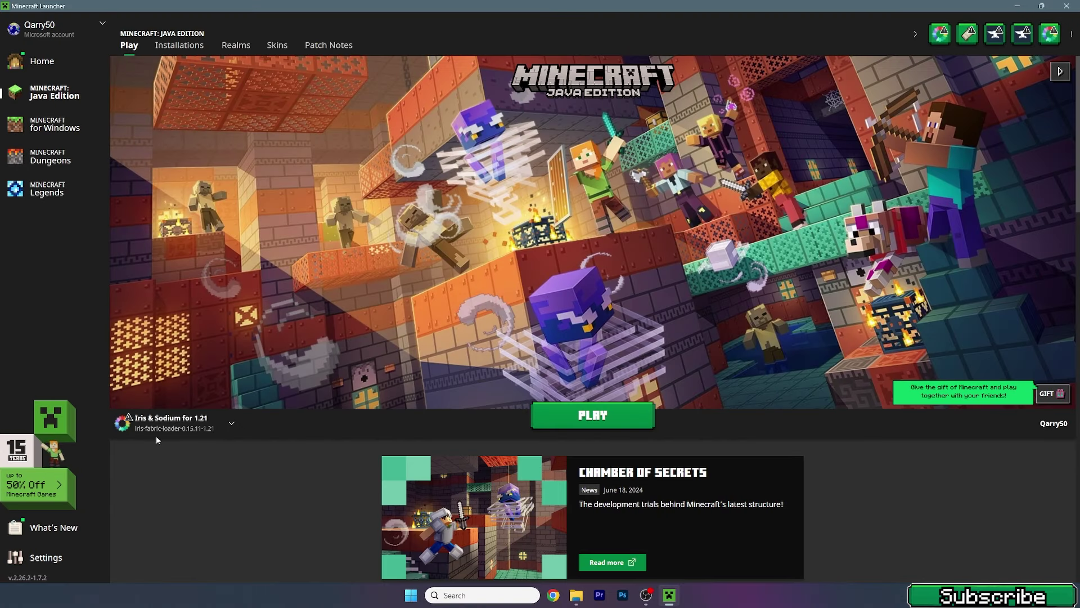
click(160, 427)
click(175, 276)
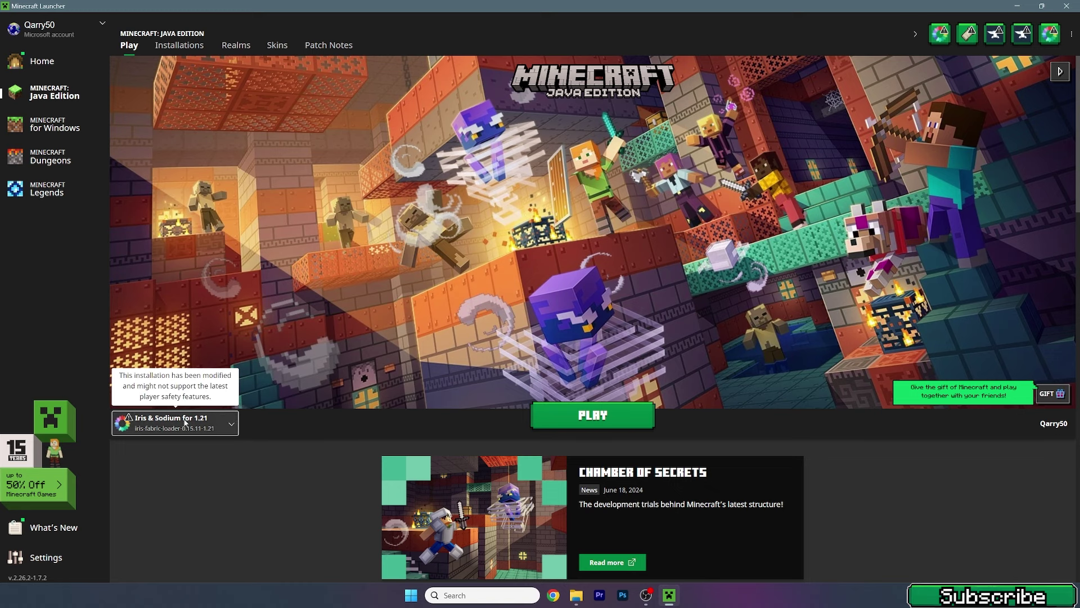
click(589, 422)
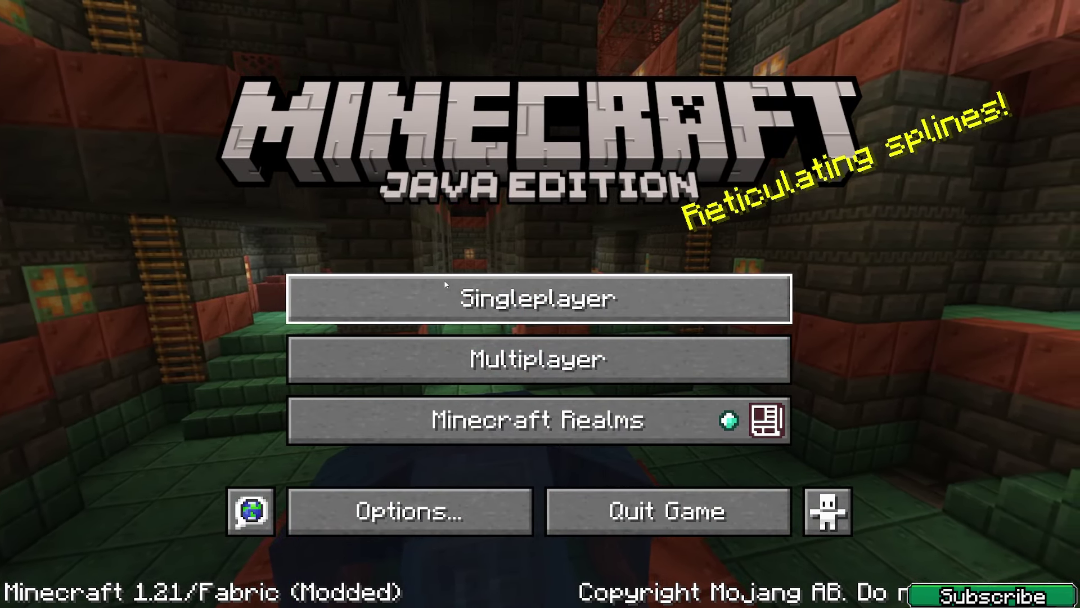
Load the desert village world from Singleplayer, walk toward the temple, and pause
click(379, 290)
double_click(389, 158)
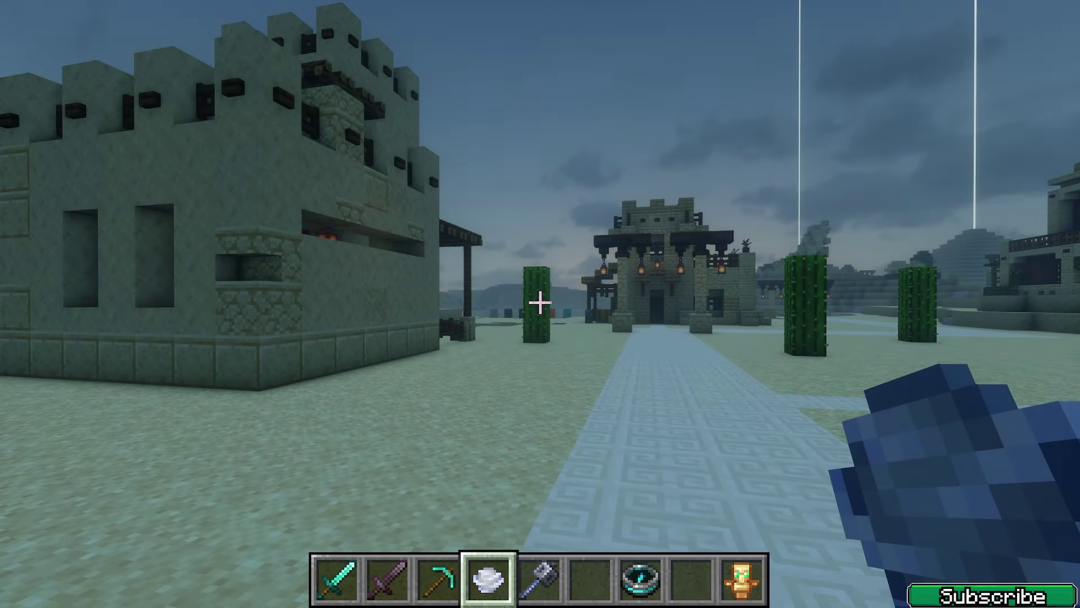
key(w)
key(w)
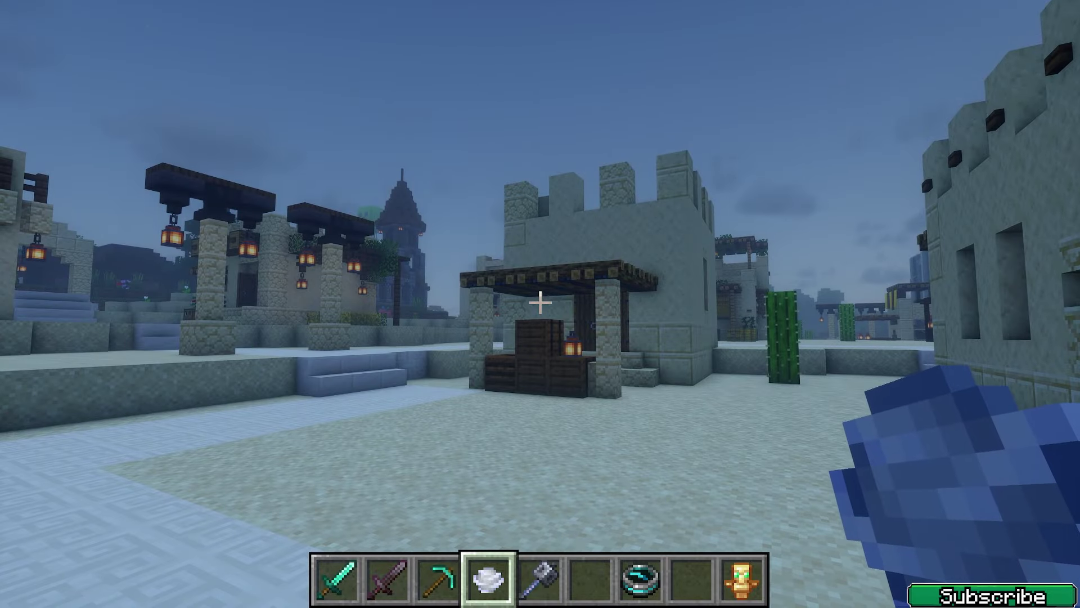
key(Escape)
In Video Settings > Shader Packs, select Chocapic13_V9.zip with shaders enabled and apply it
click(382, 378)
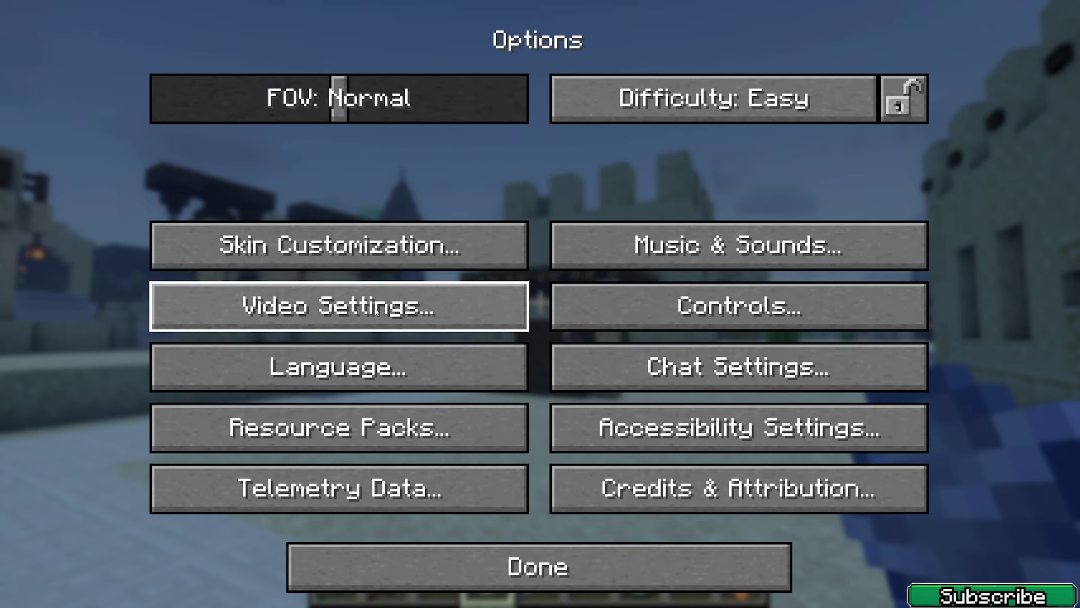
click(376, 312)
click(693, 37)
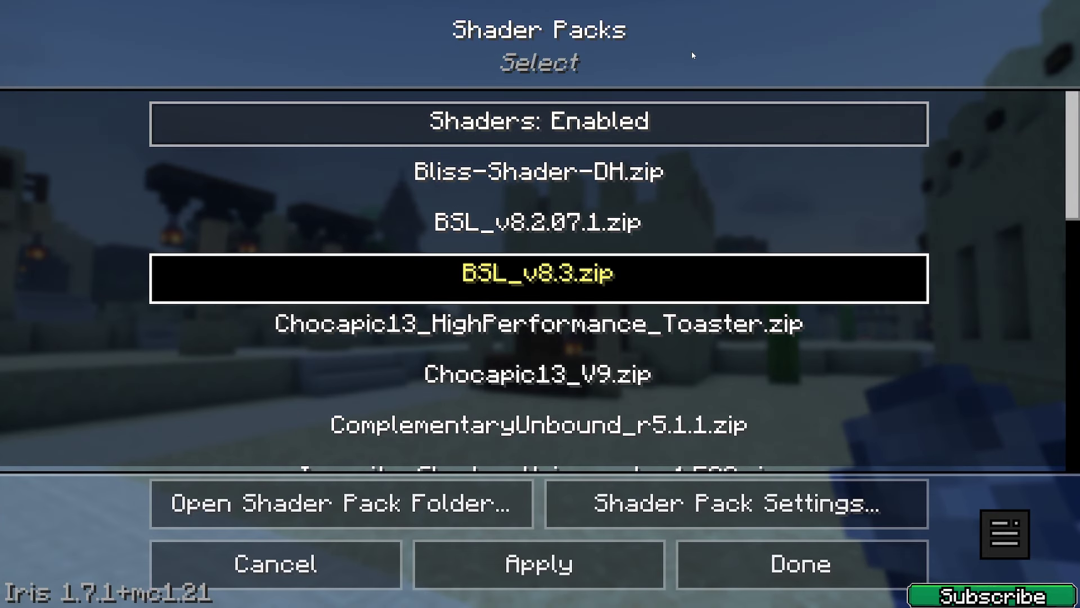
scroll(583, 189, down, 2)
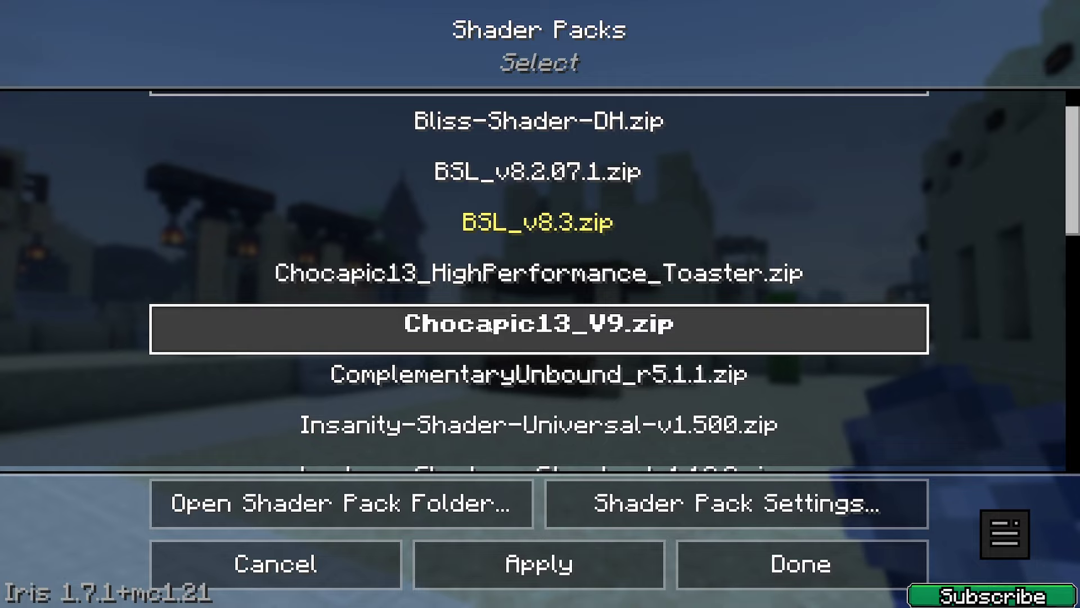
click(538, 331)
scroll(524, 225, up, 1)
click(472, 126)
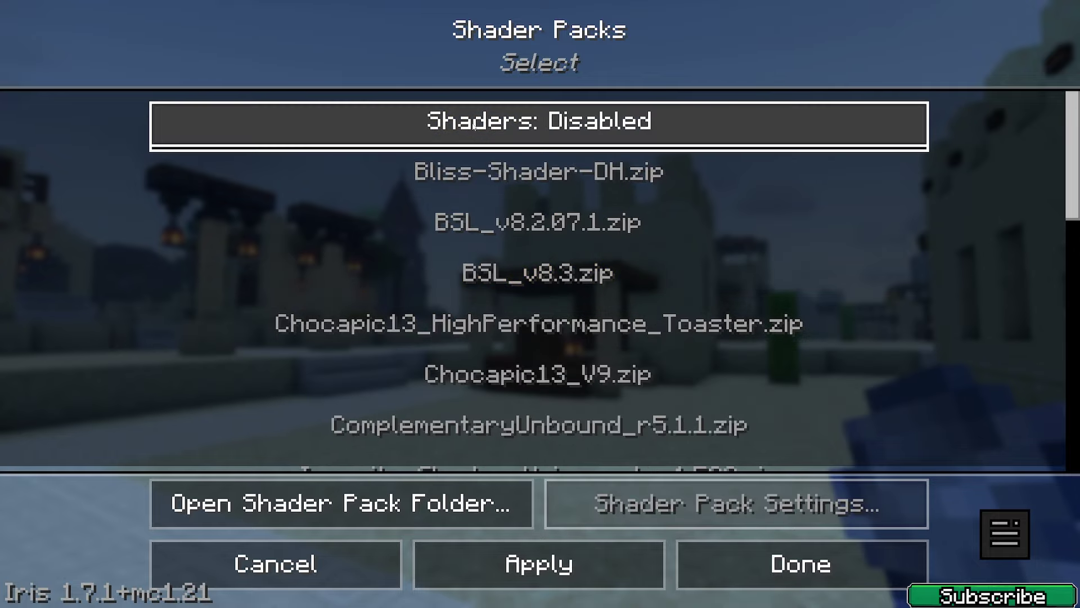
click(472, 126)
scroll(511, 307, down, 2)
click(510, 307)
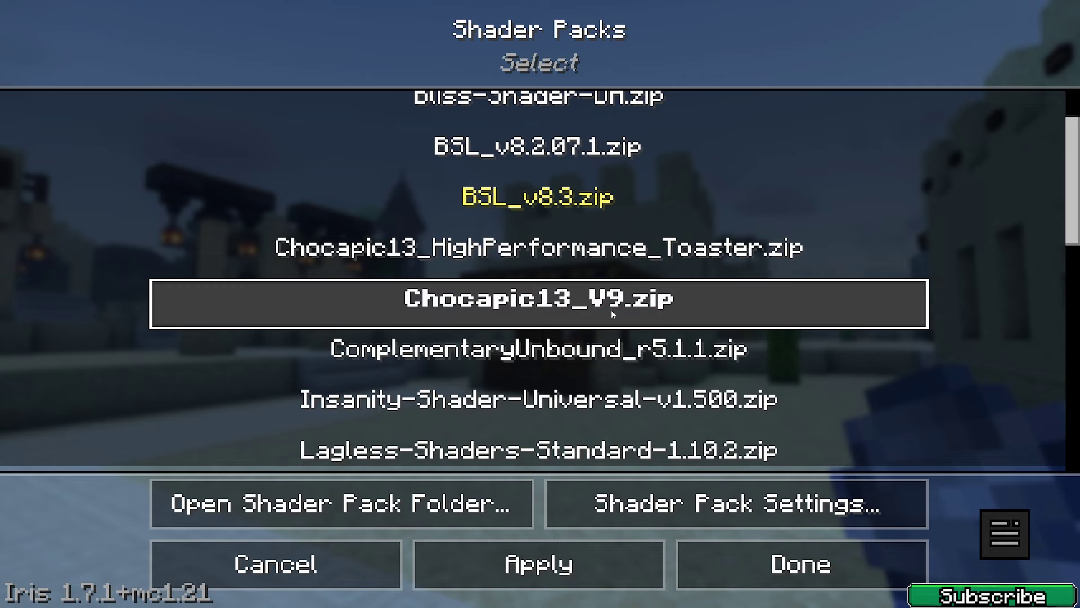
click(523, 565)
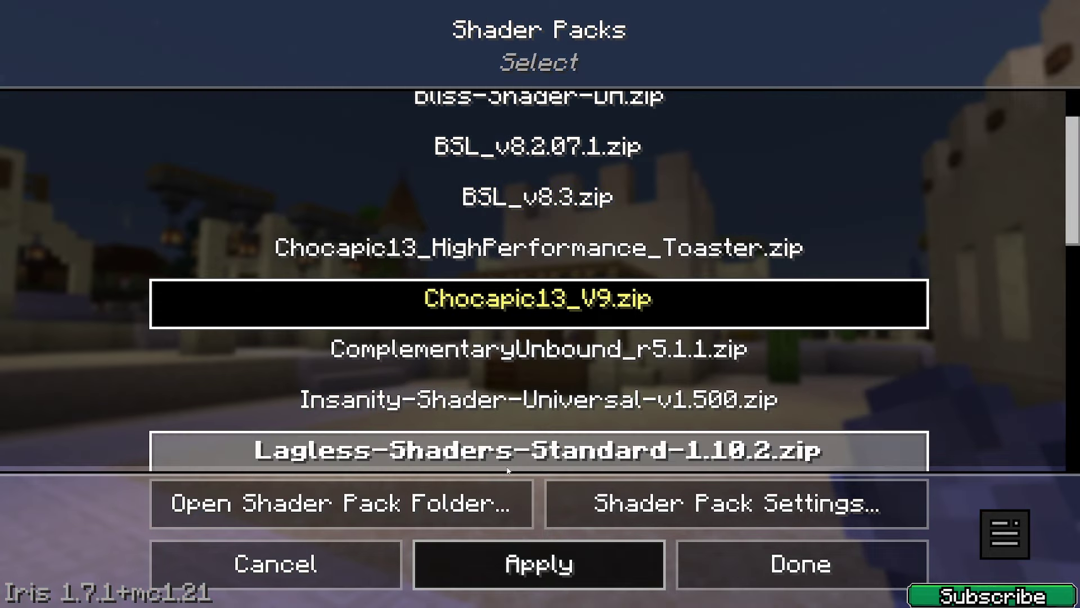
click(810, 565)
Resume play and walk past the lantern pillars and archway into the sandstone house
key(Escape)
key(Escape)
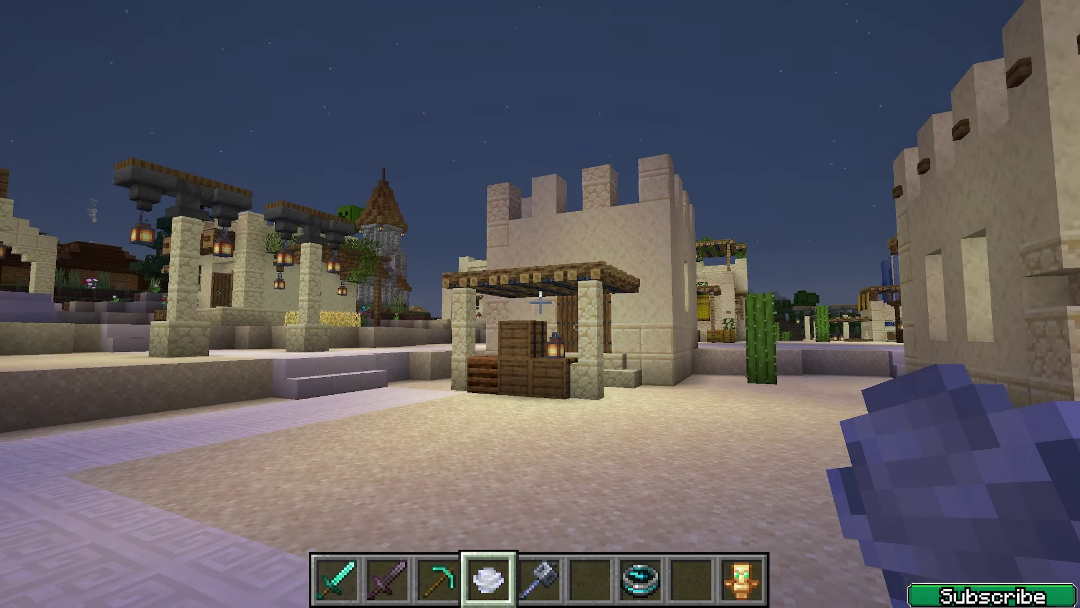
key(w)
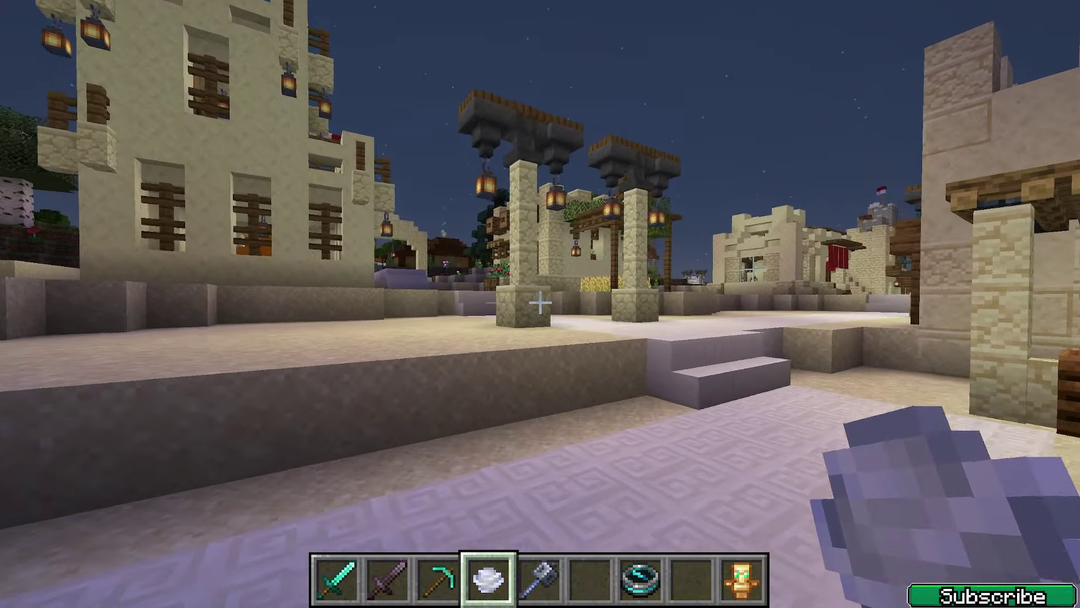
key(w)
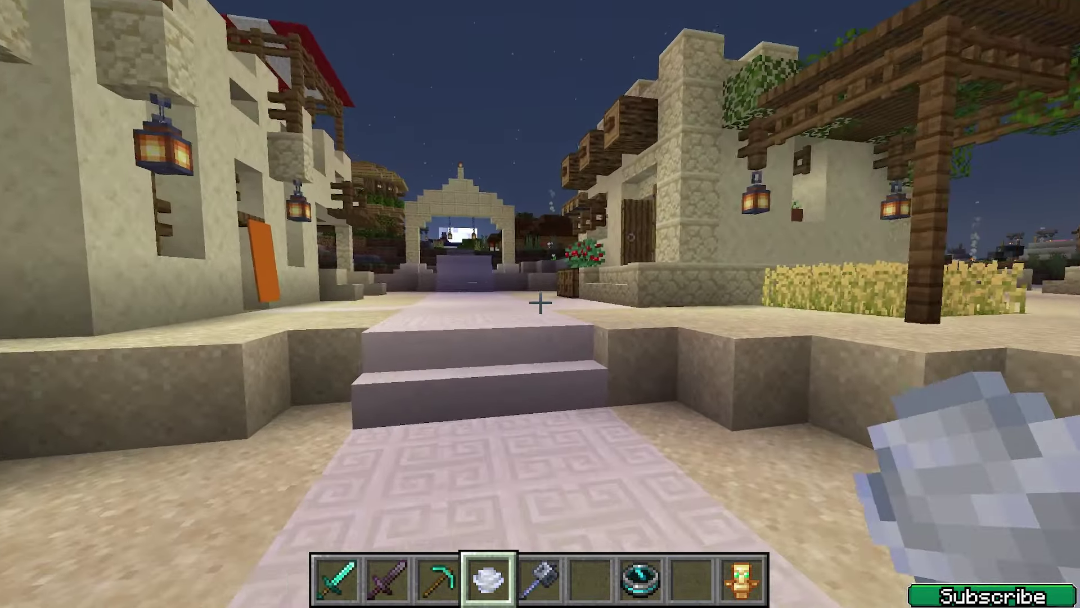
key(w)
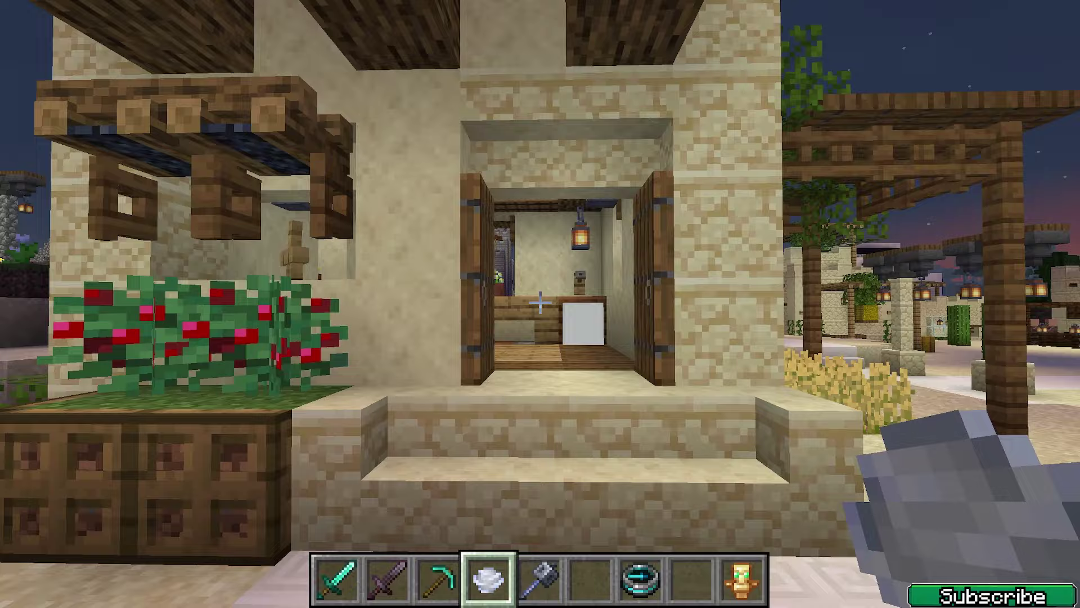
key(w)
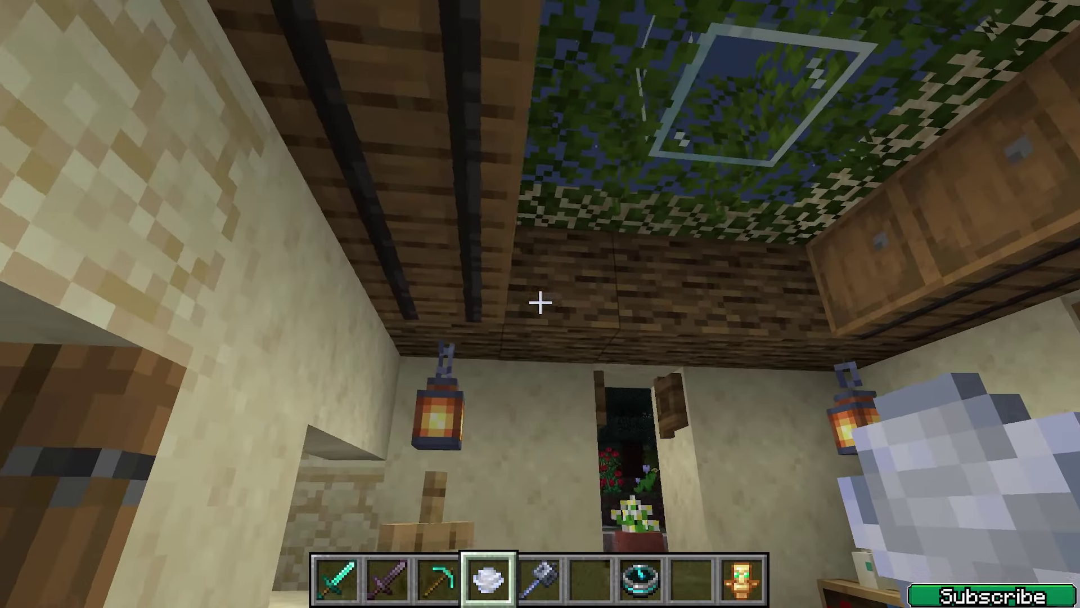